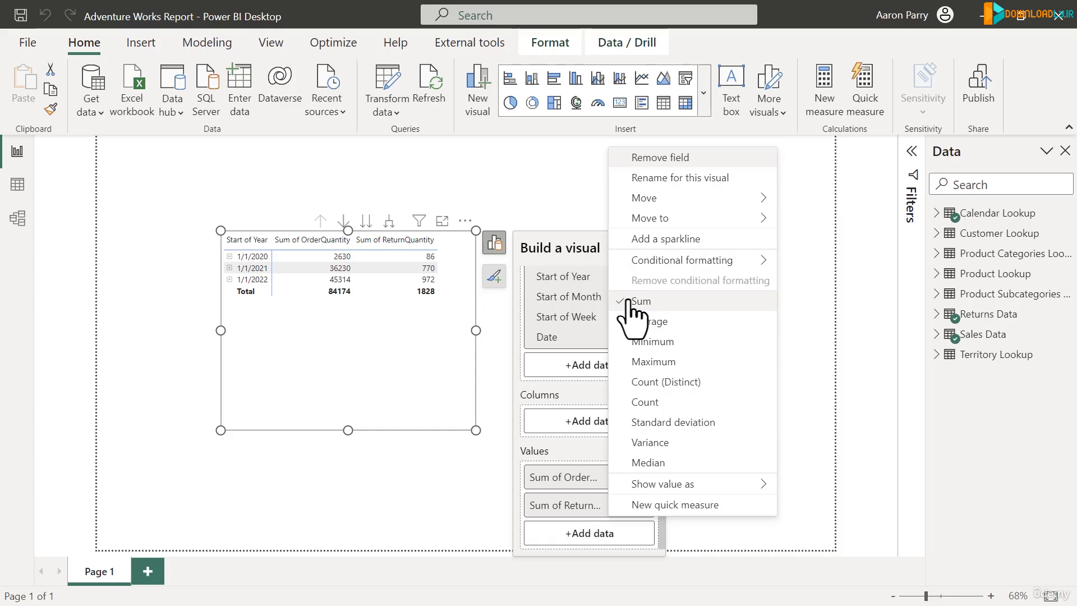
Step: Remove the Sum of ReturnQuantity field from the table visual's values
left_click(578, 513)
left_click(618, 509)
left_click(618, 506)
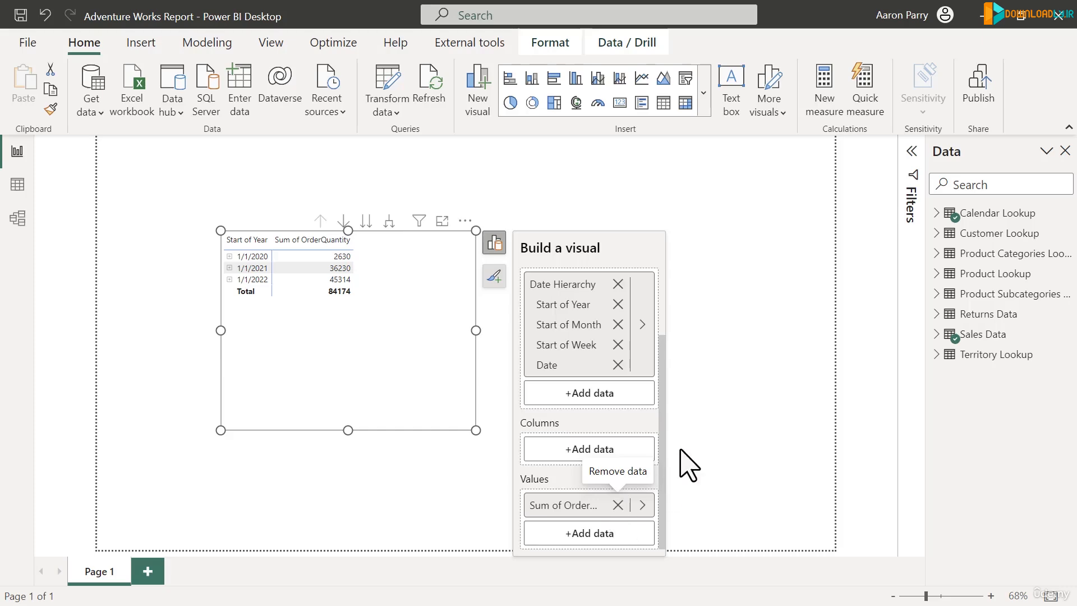
left_click(414, 365)
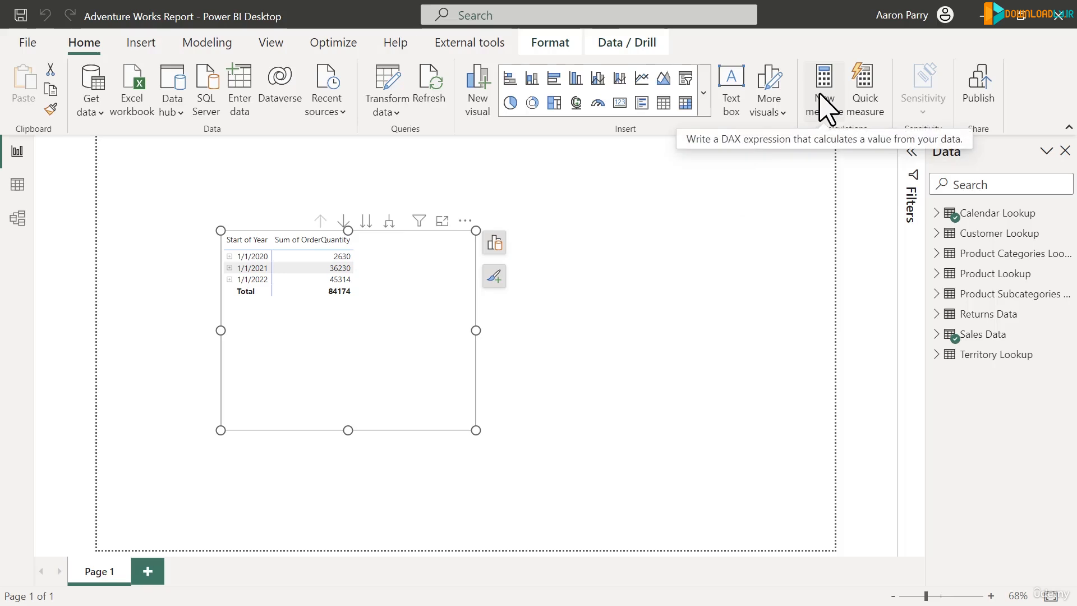
left_click(212, 49)
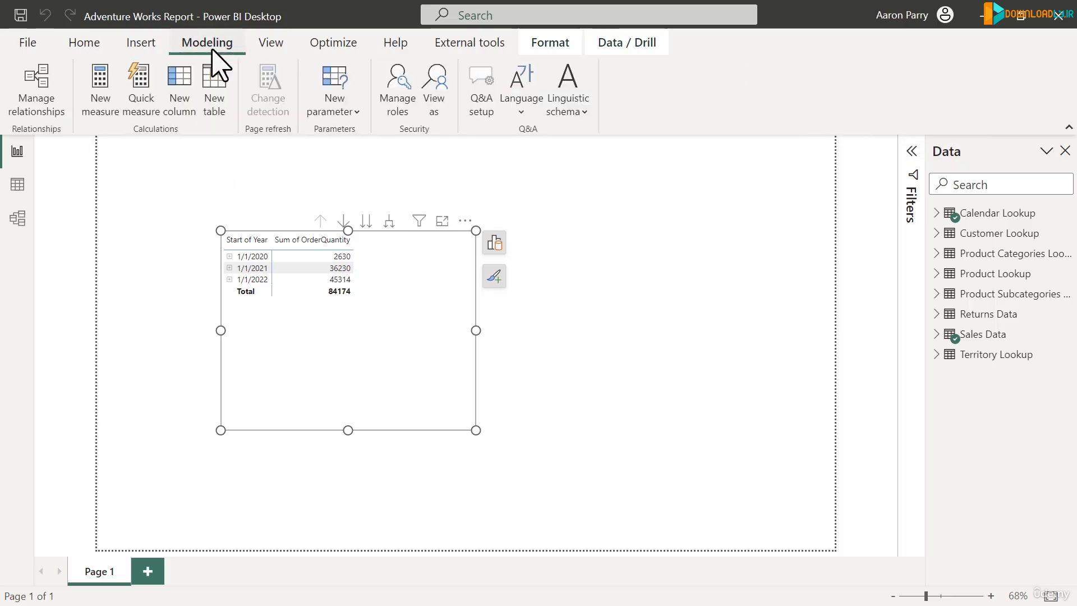
left_click(99, 100)
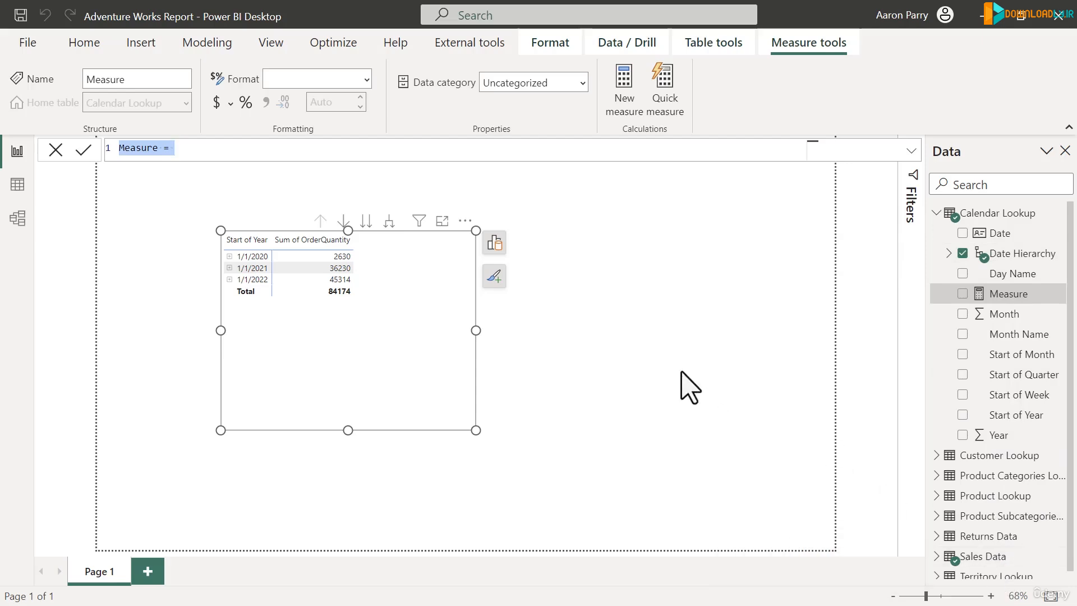
left_click(649, 339)
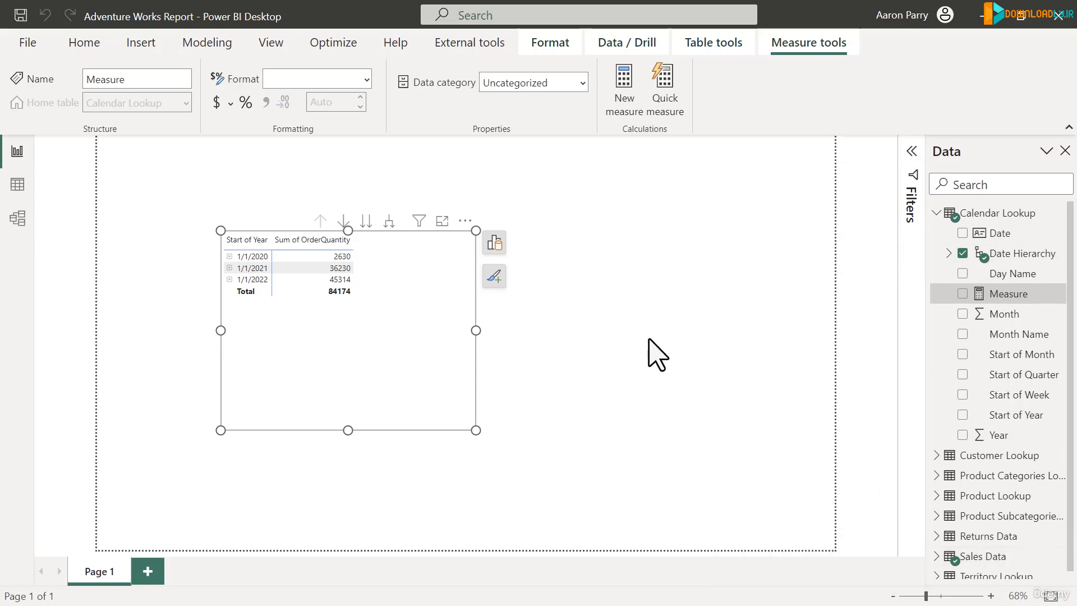
Step: Create a new measure in the Sales Data table
left_click(938, 212)
left_click(990, 337)
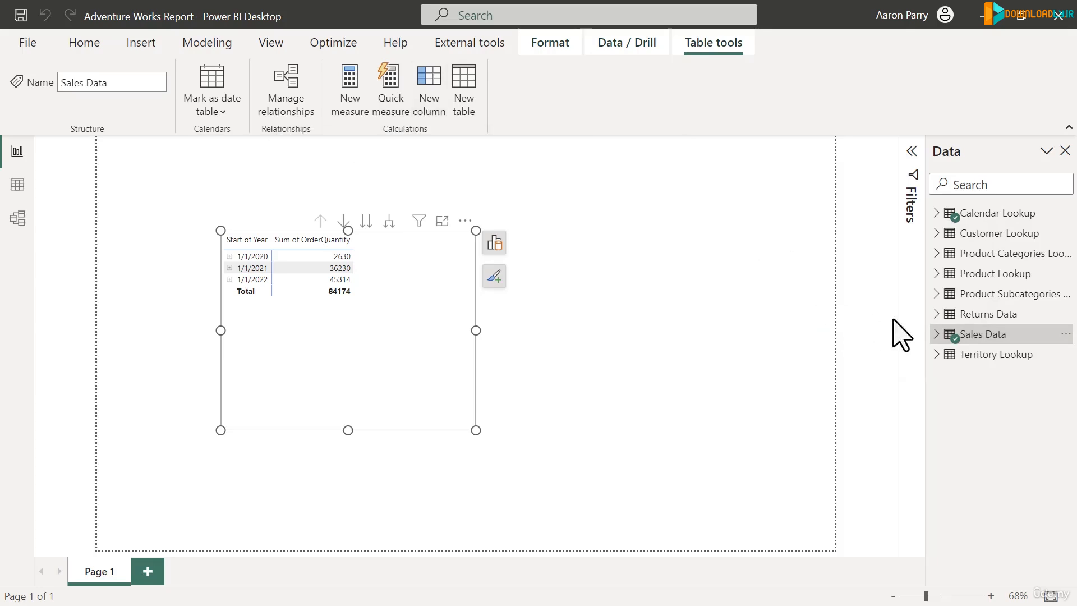
left_click(936, 334)
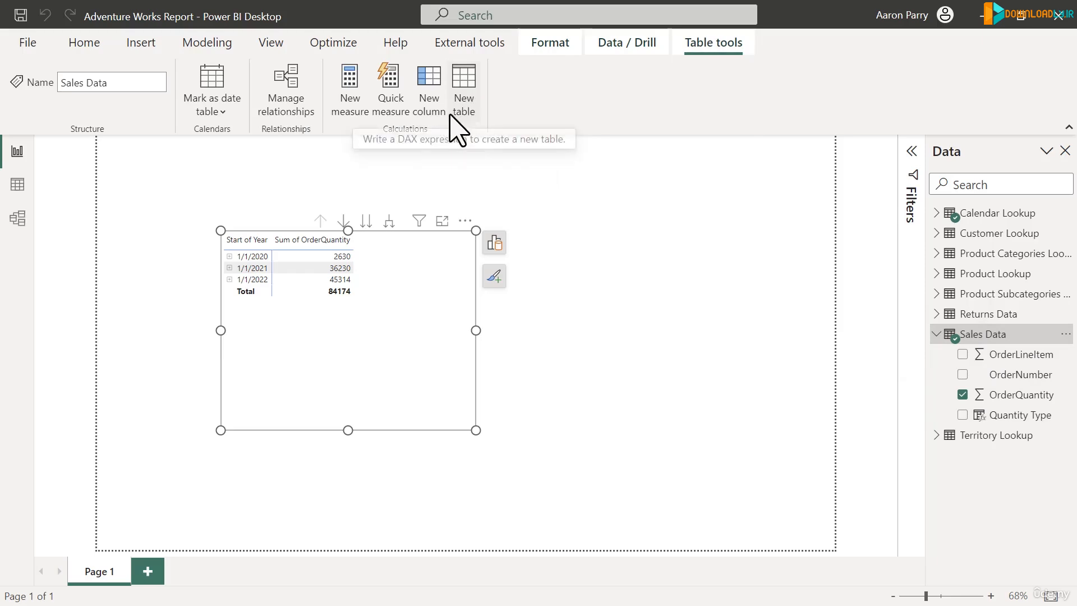
left_click(347, 91)
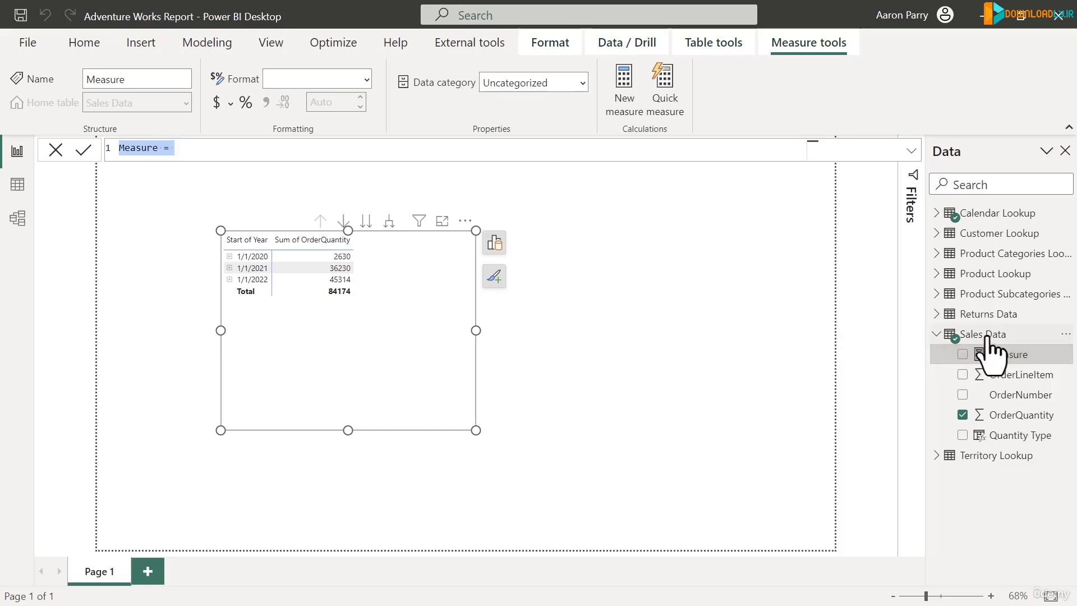
right_click(989, 338)
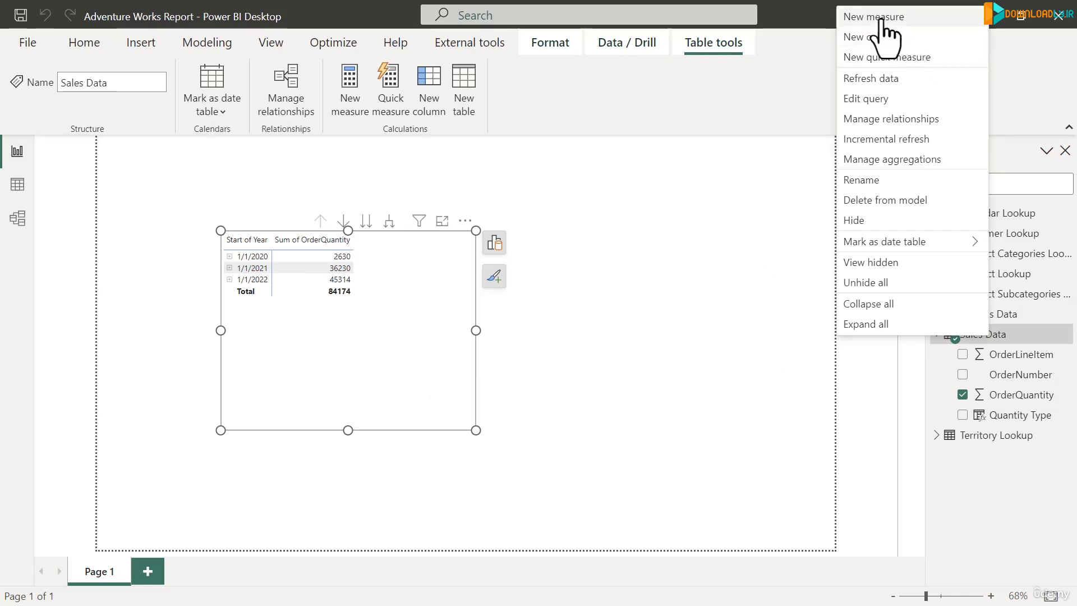
left_click(882, 23)
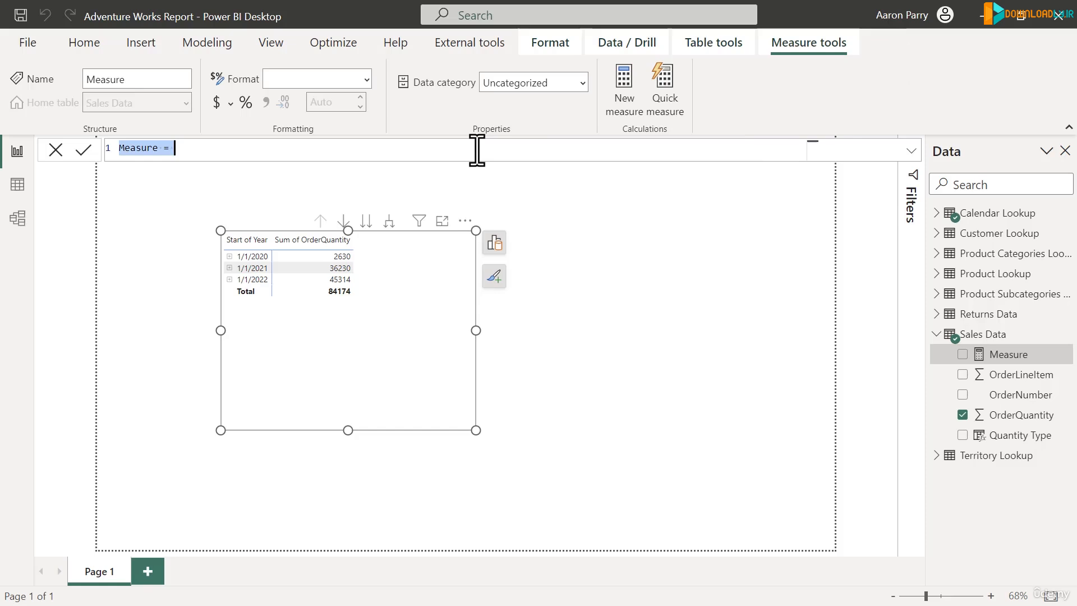
Step: Define the measure as Order Quantity = SUM('Sales Data'[OrderQuantity]) across several lines and commit it
type("Or")
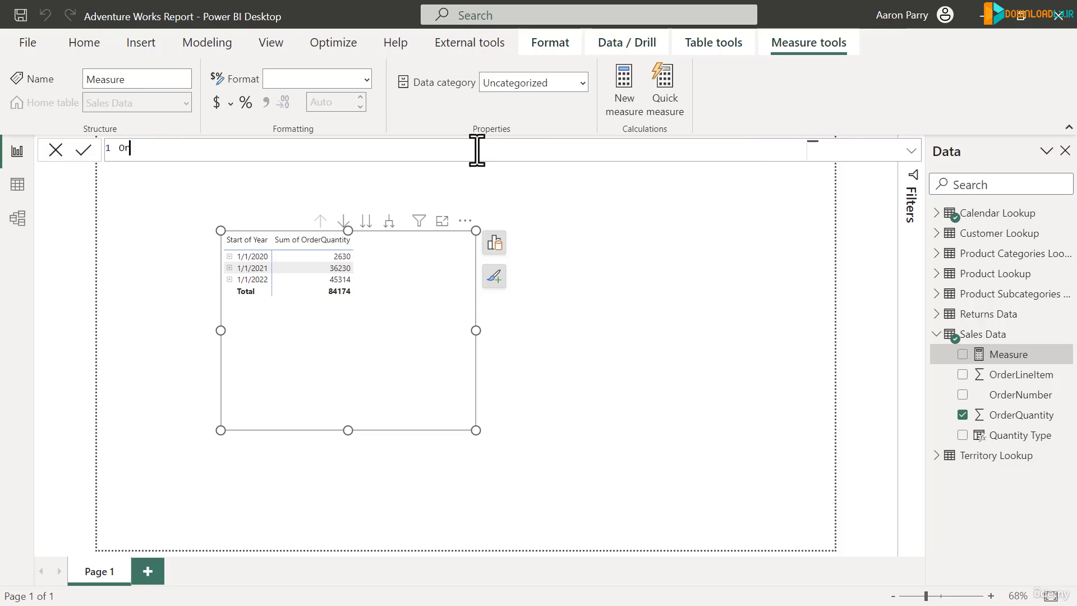
type("der Quantity =")
key("shift+Return")
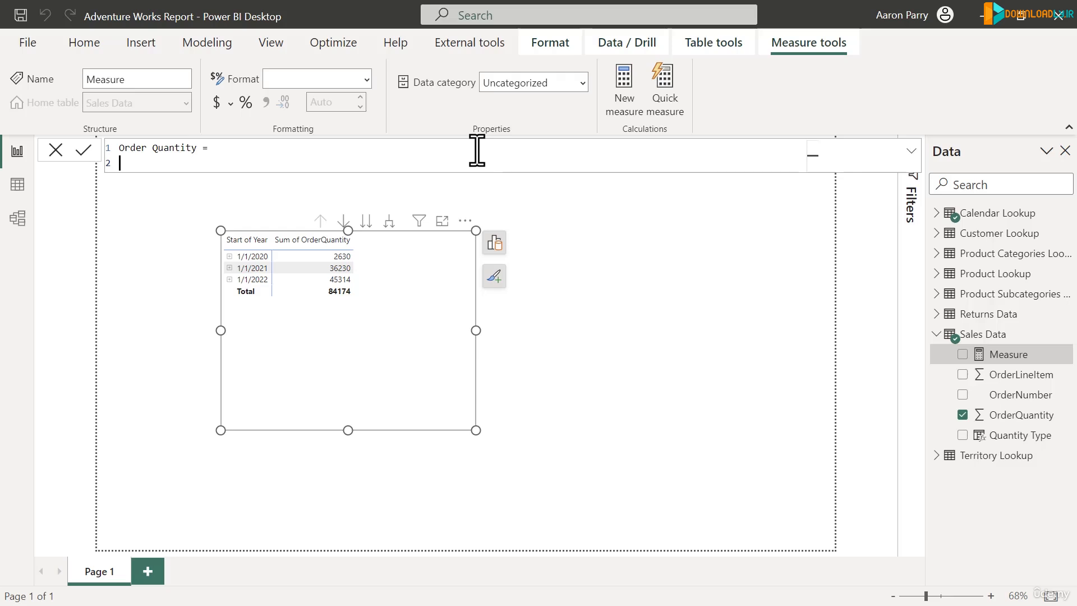
type("SUM(")
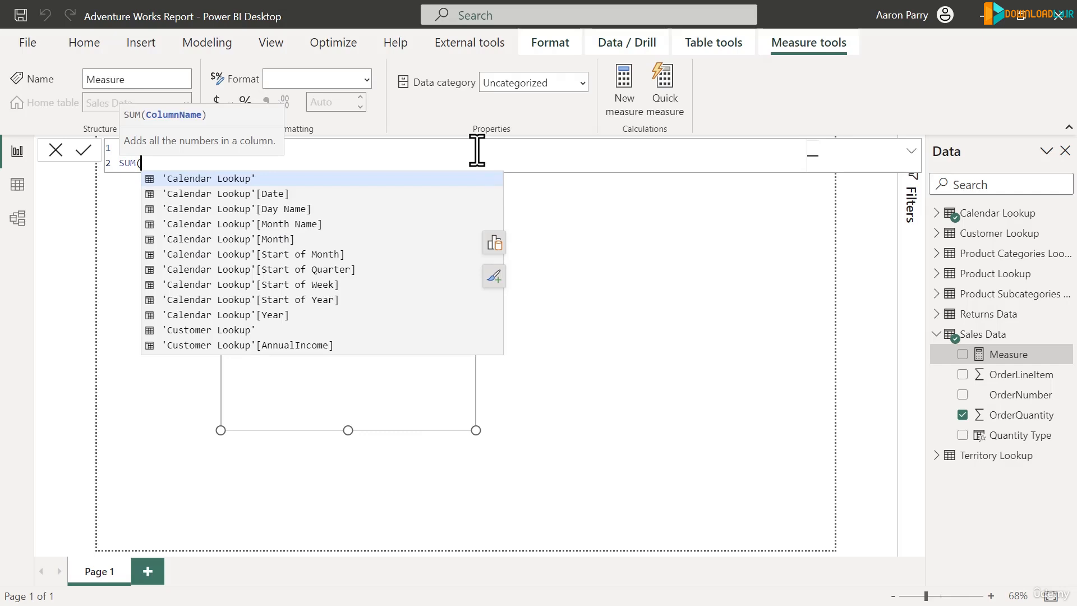
key("shift+Return")
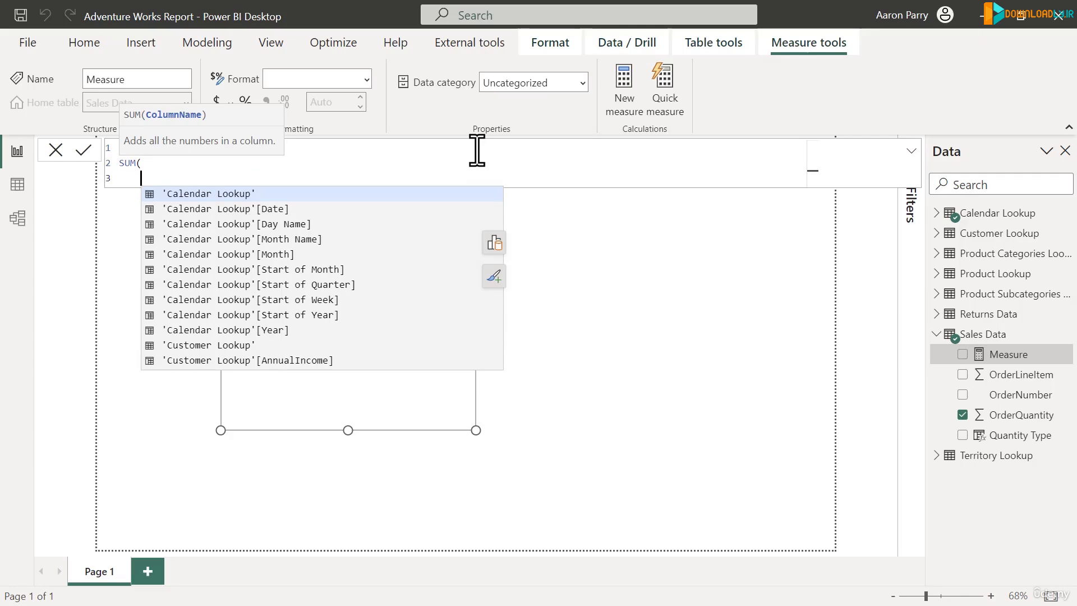
type("sale")
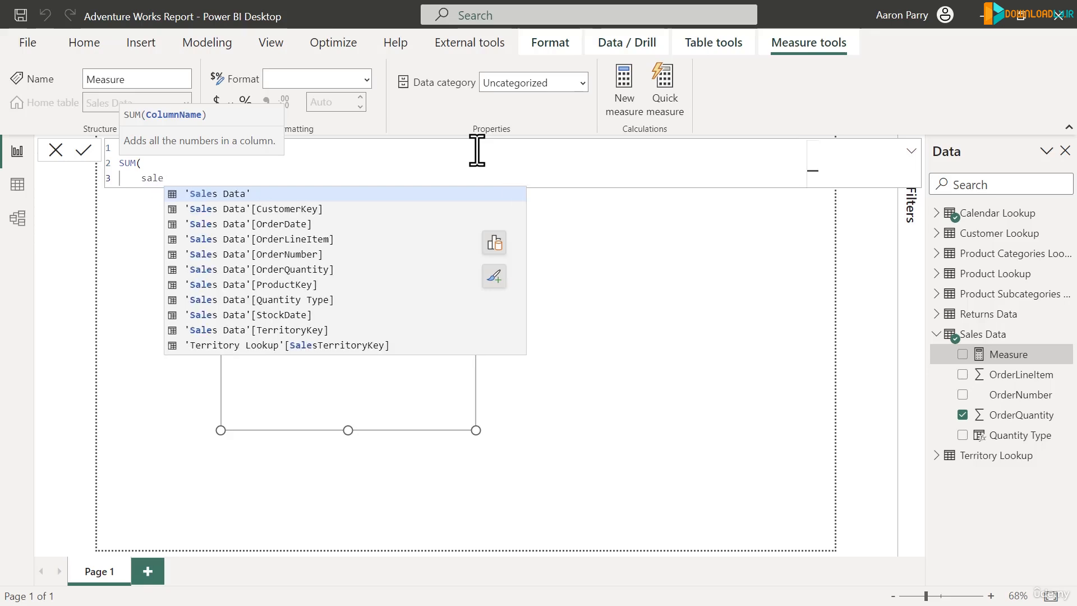
type("s")
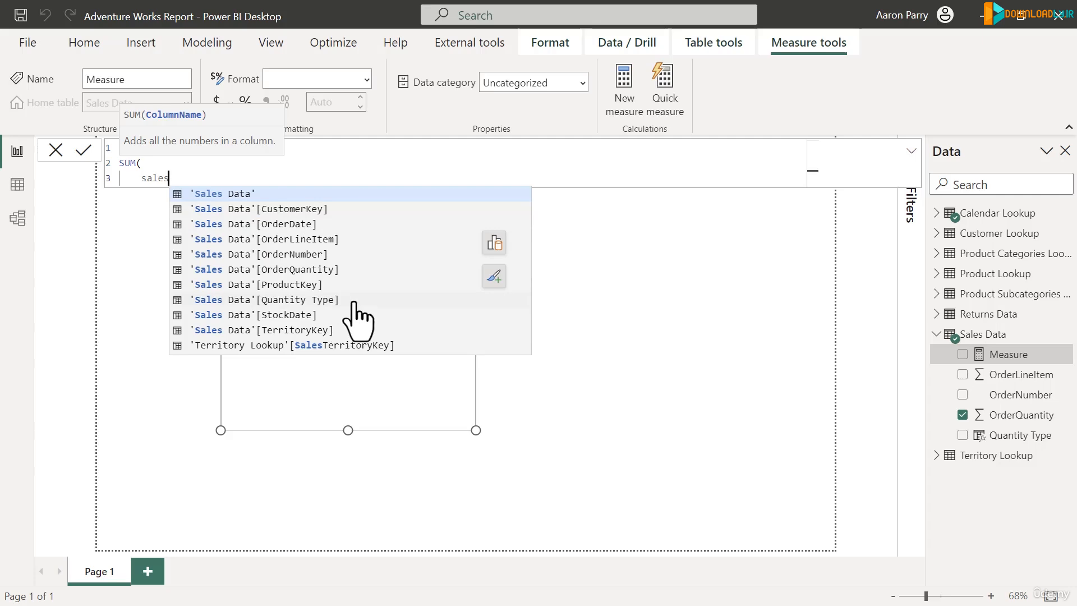
left_click(344, 270)
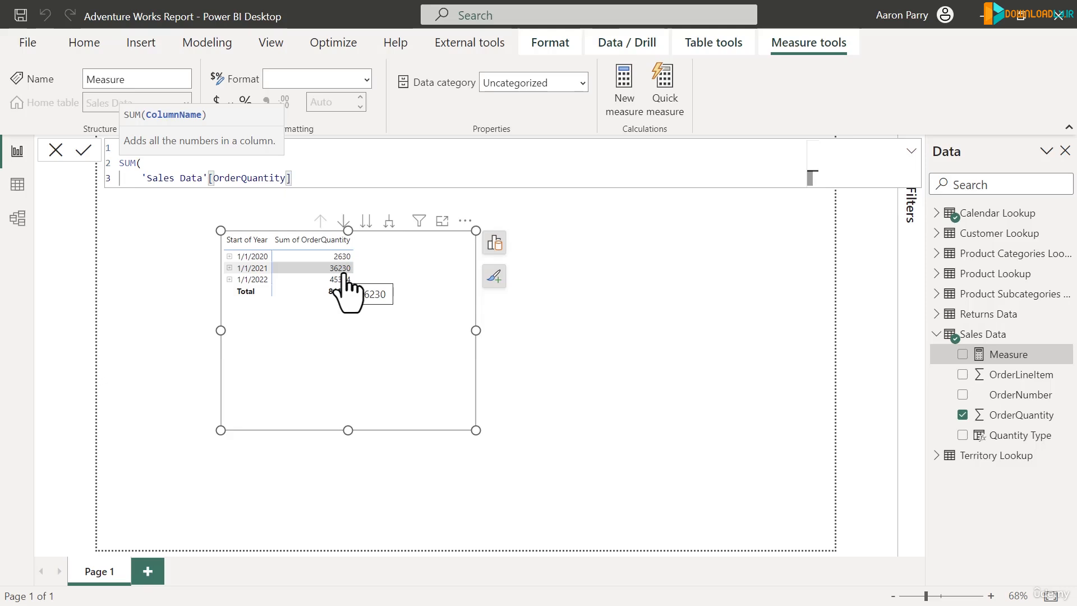
key("shift+Return")
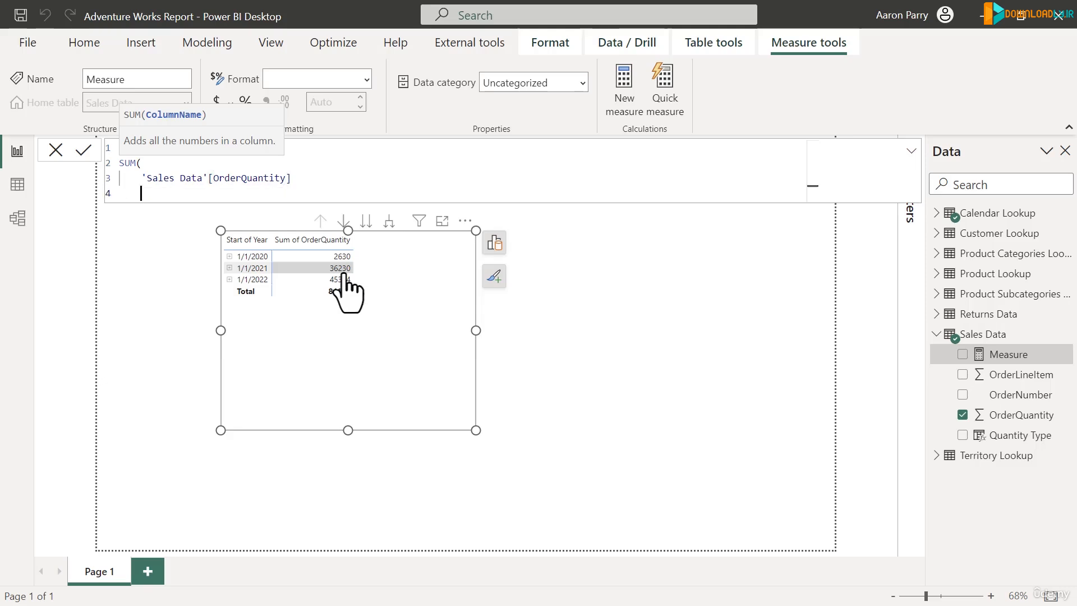
type(")")
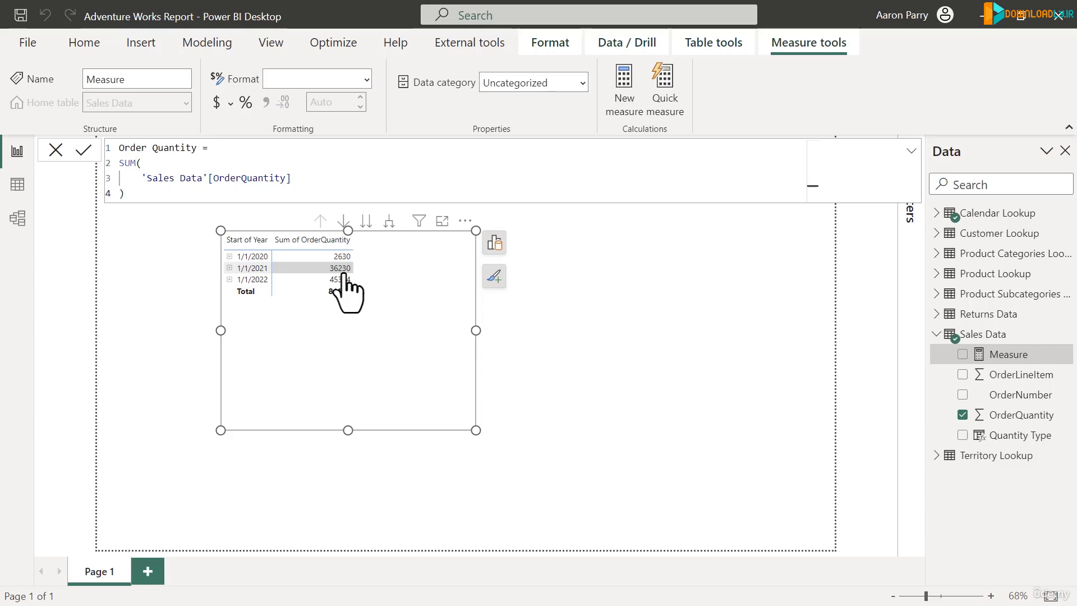
key("Return")
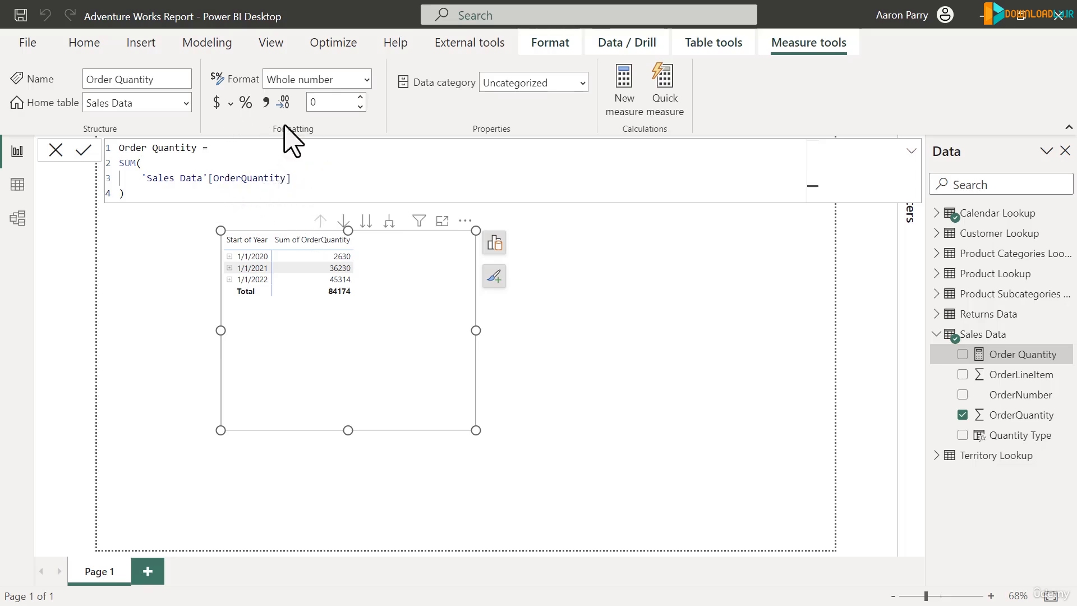
Step: Apply a thousands separator to the Order Quantity measure's number format
left_click(267, 103)
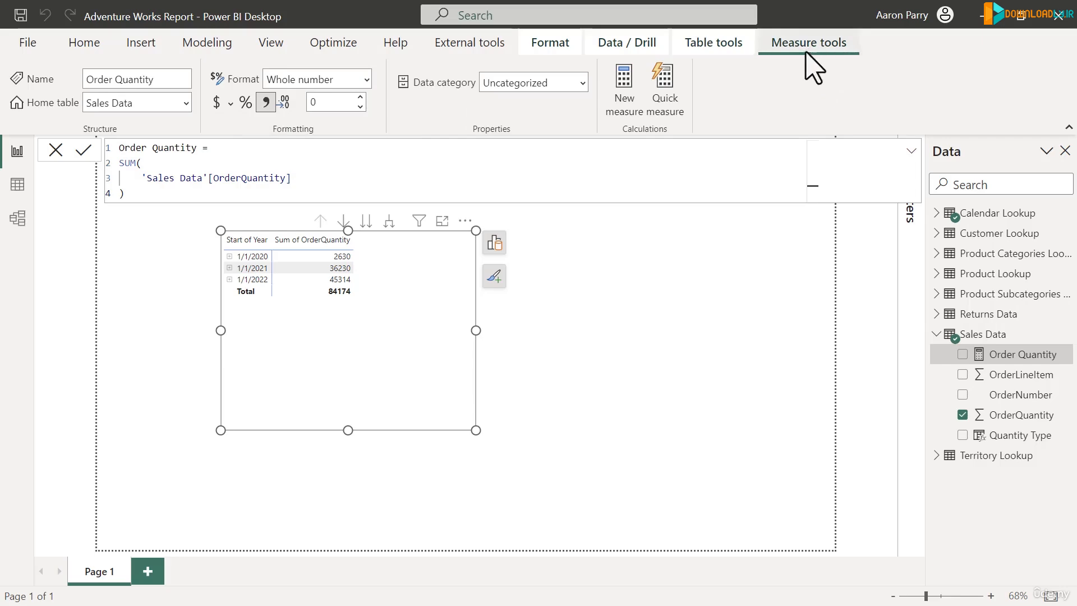
left_click(1014, 378)
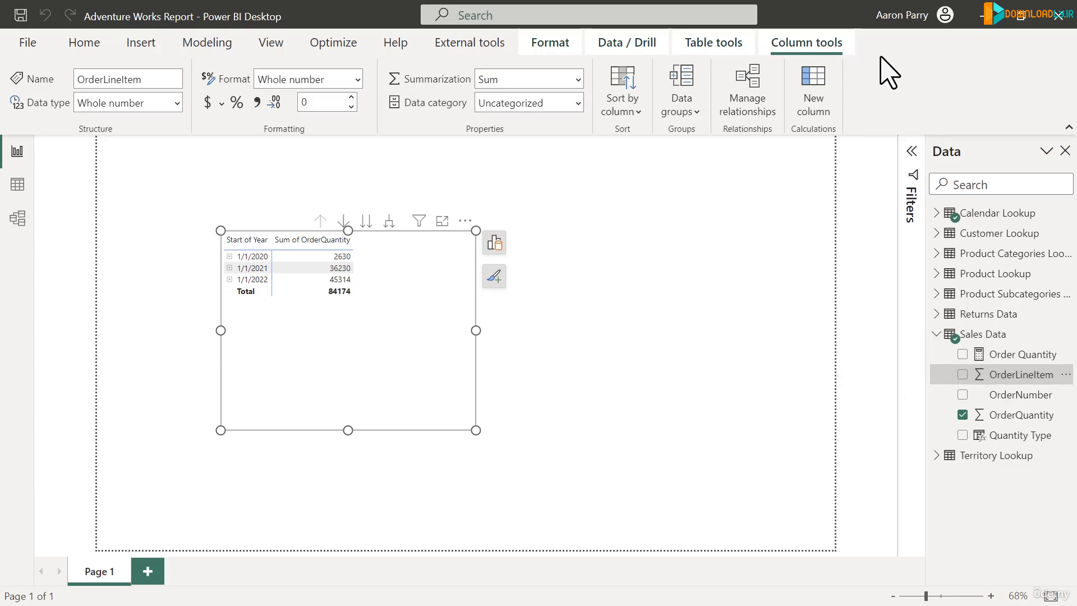
left_click(1025, 357)
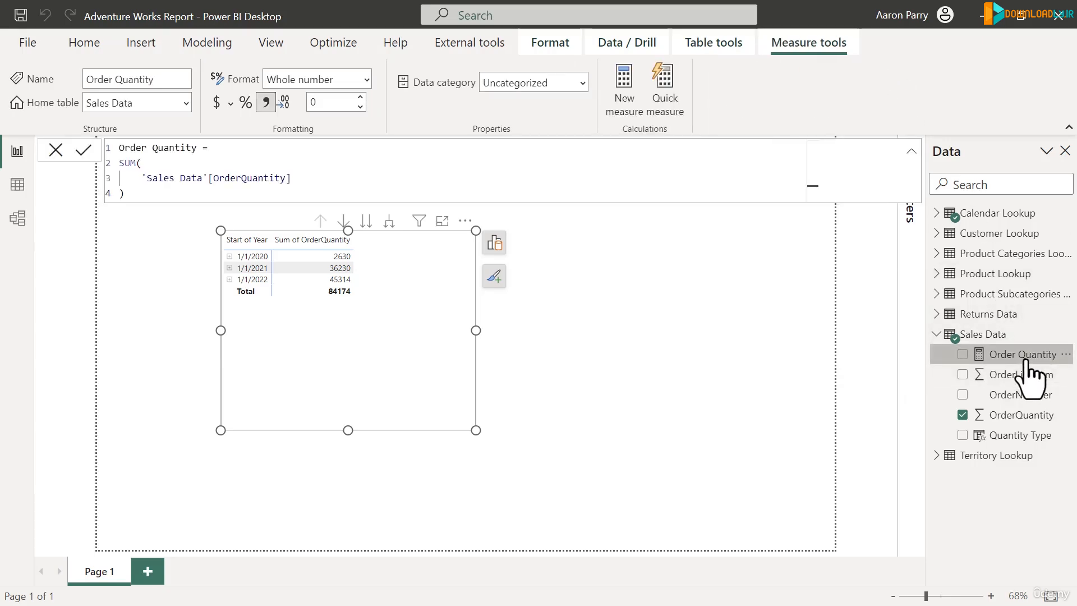
left_click(186, 104)
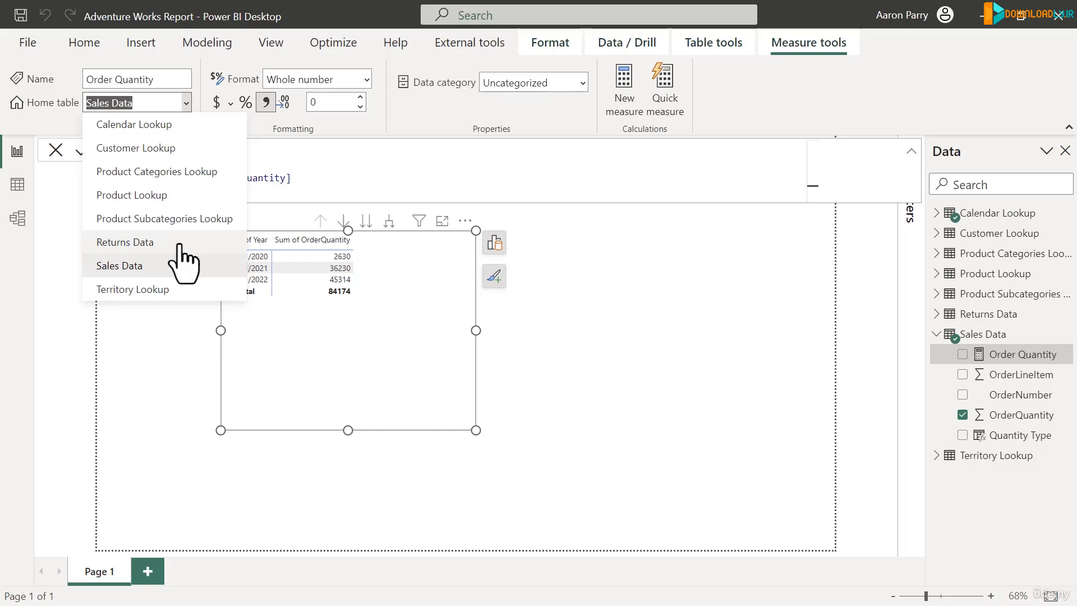
left_click(402, 127)
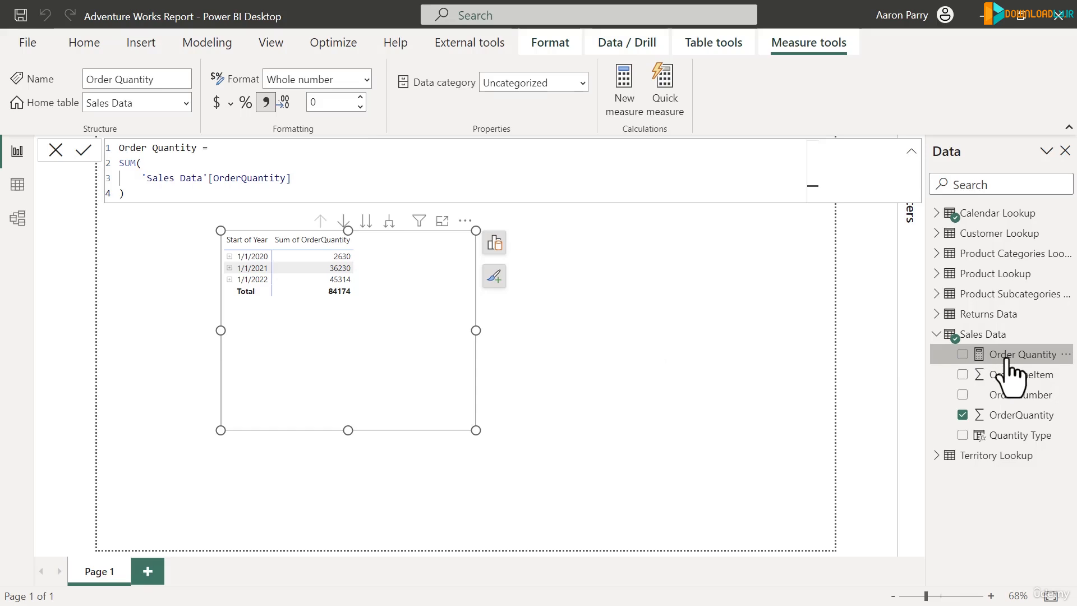
Step: Add the Order Quantity measure to the table visual as a new column
left_click_drag(1004, 359, 398, 291)
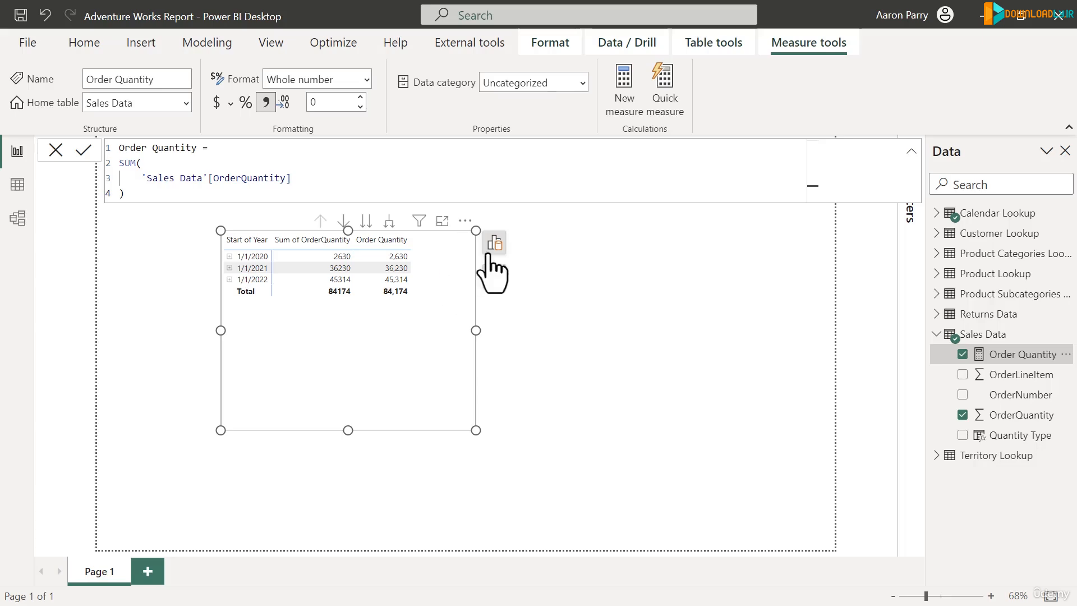
left_click(616, 328)
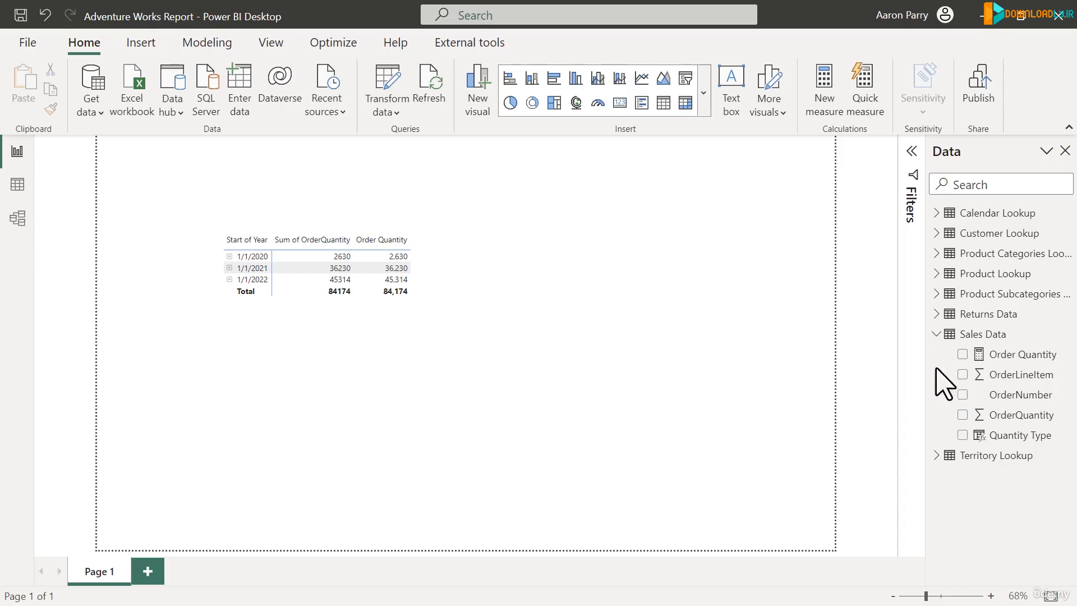
left_click(1012, 336)
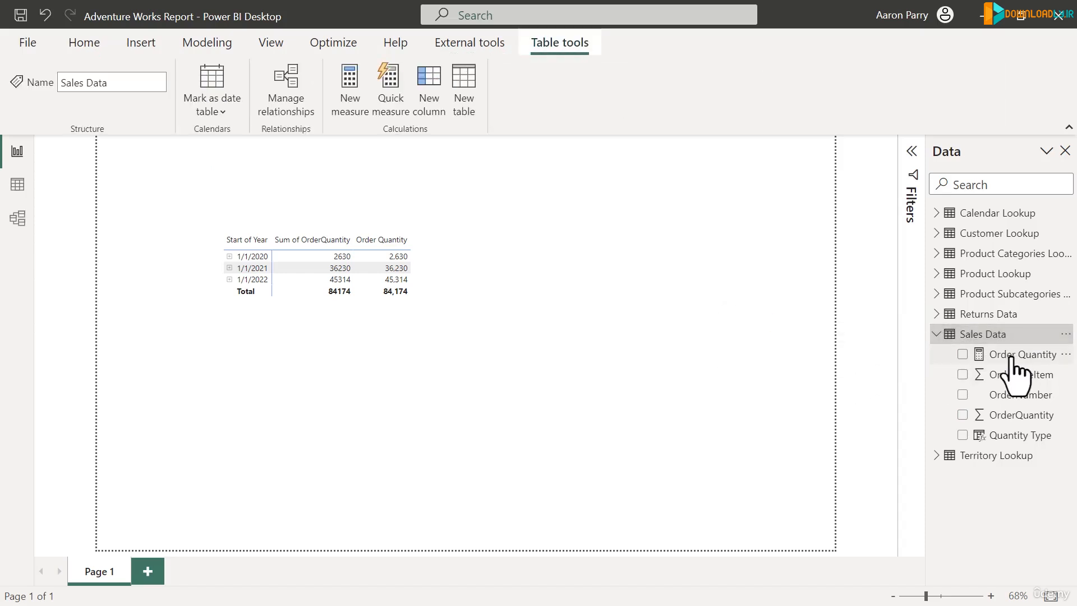